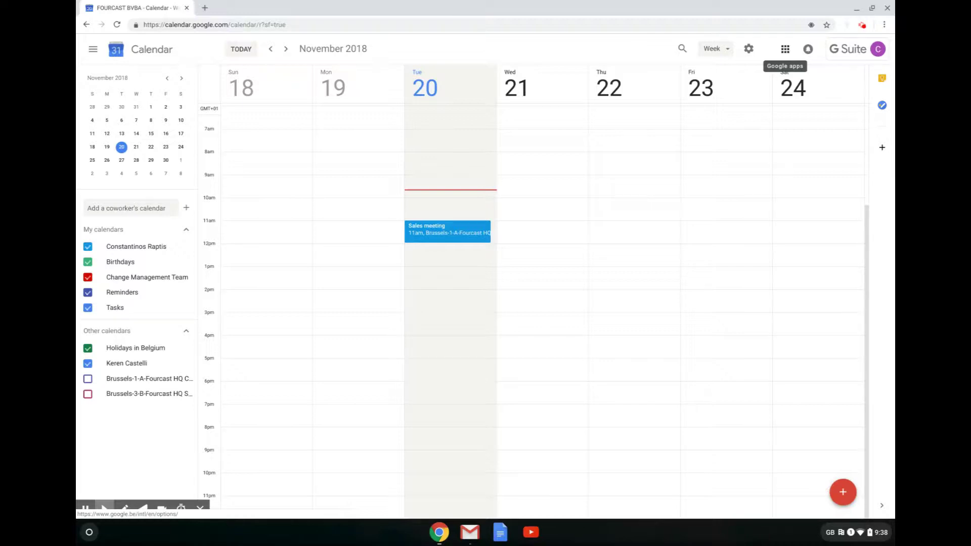
In a new Chrome tab, create a blank Google Form from the Google apps menu
key(ctrl+t)
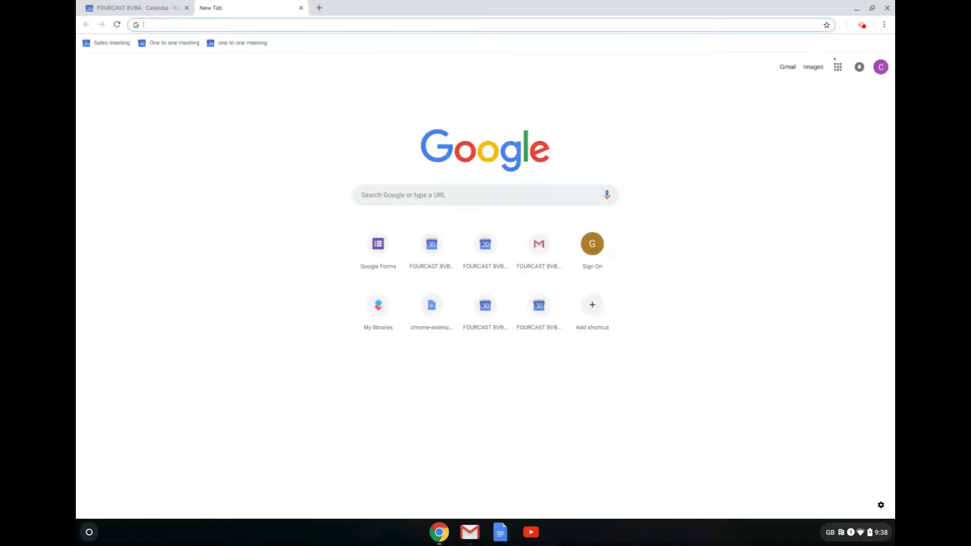
click(838, 66)
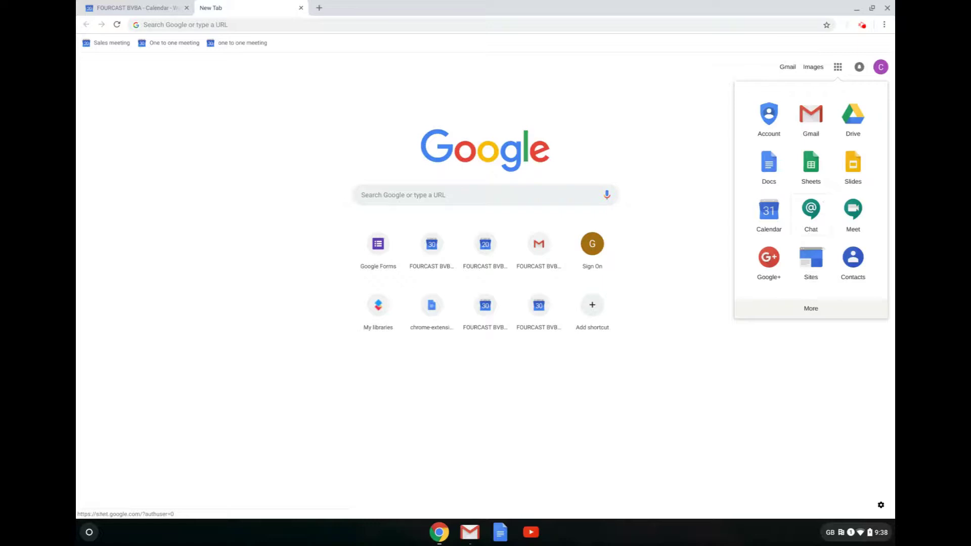
click(811, 308)
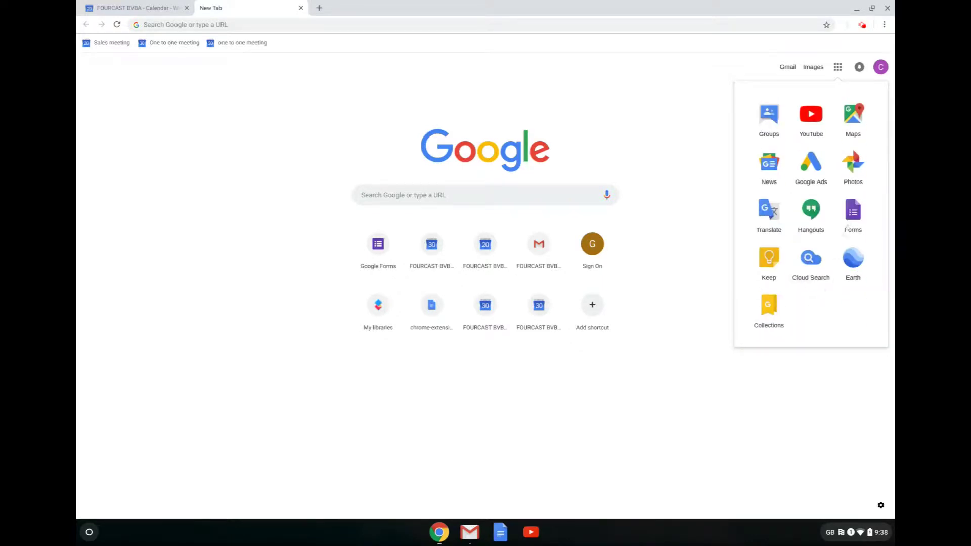
click(854, 213)
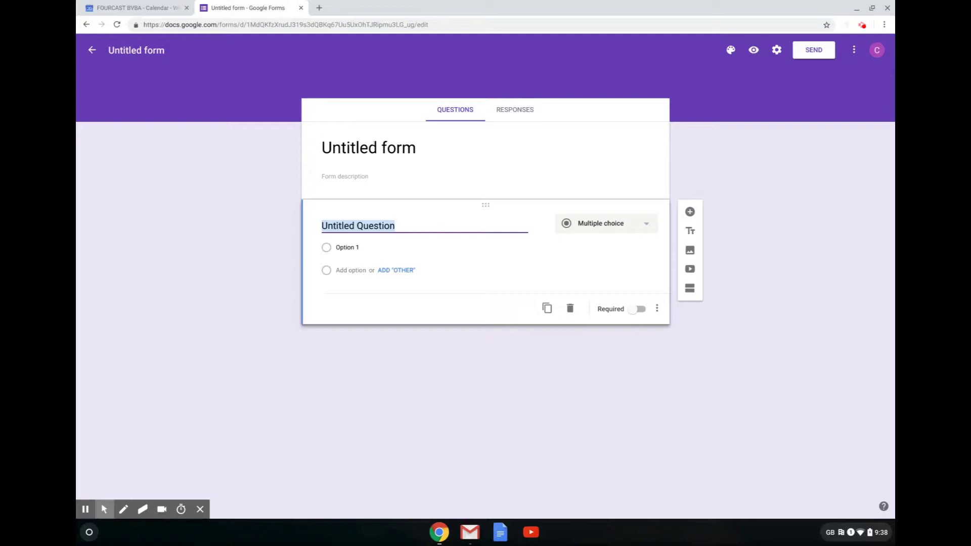
Change the form title from 'Untitled form' to 'Sales Meeting'
click(369, 147)
text(Sales Mee)
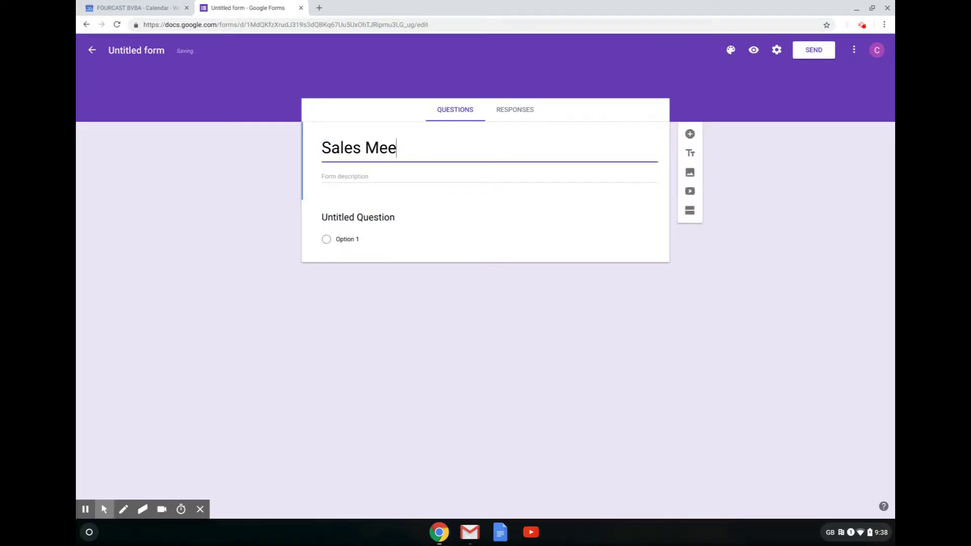
text(ting)
click(367, 176)
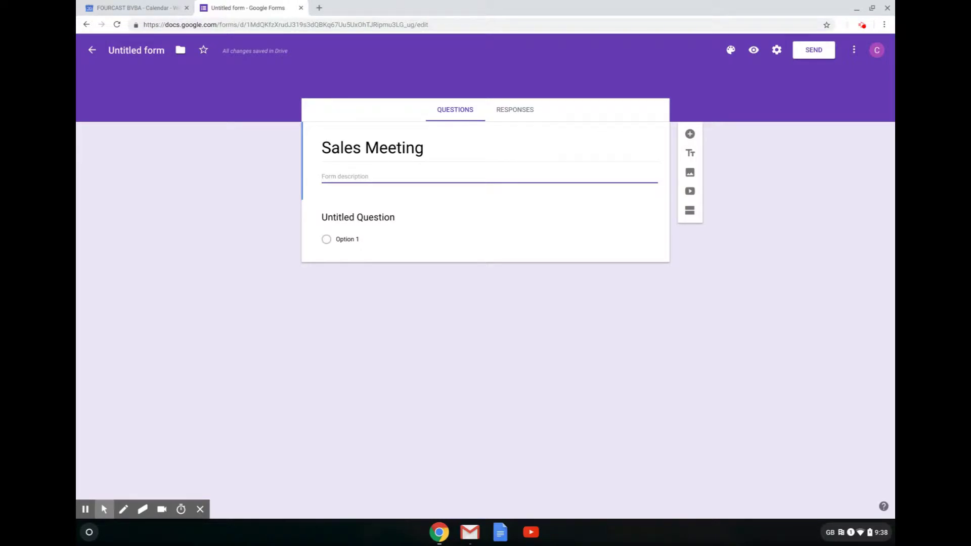
Ask 'Will you be attending the meeting?' with the suggested Yes, No and Maybe options
click(363, 216)
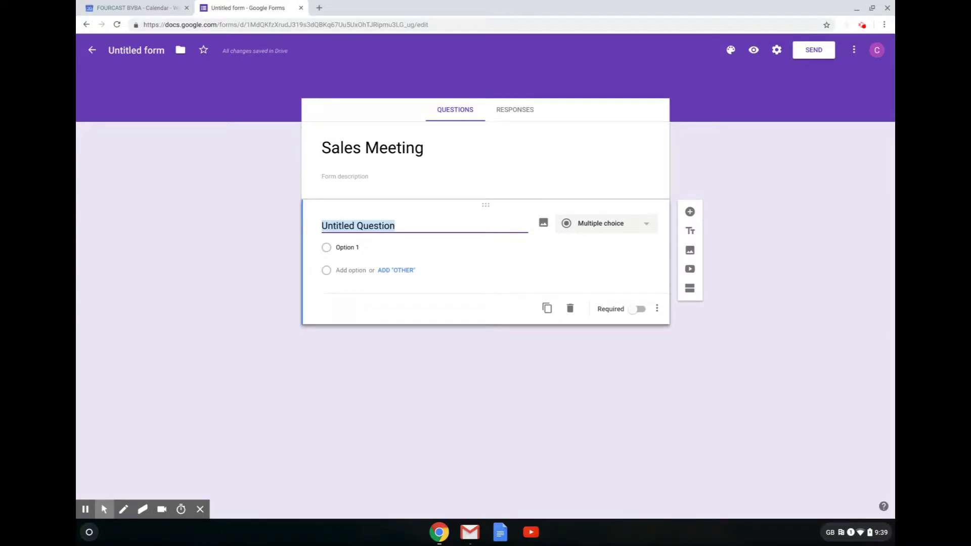
text(Will you be )
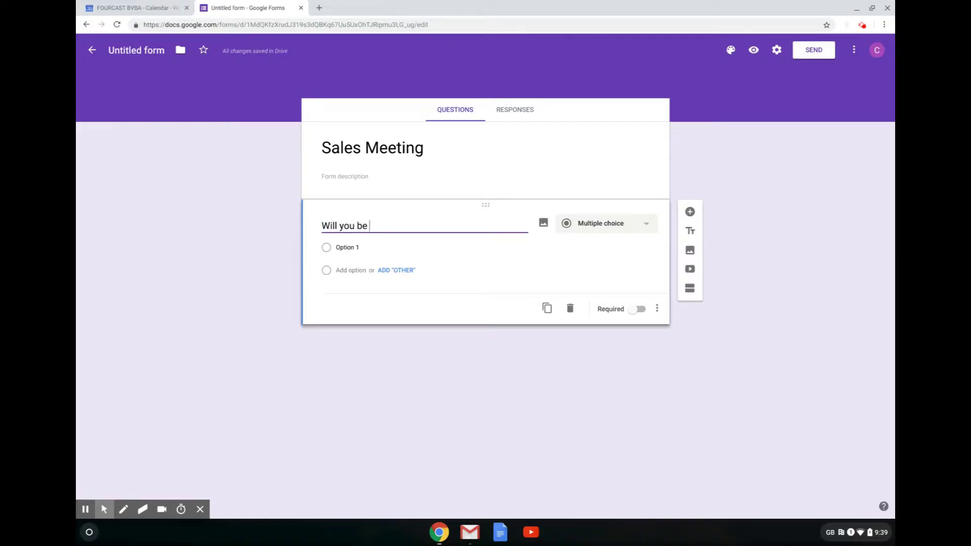
text(attending the meet)
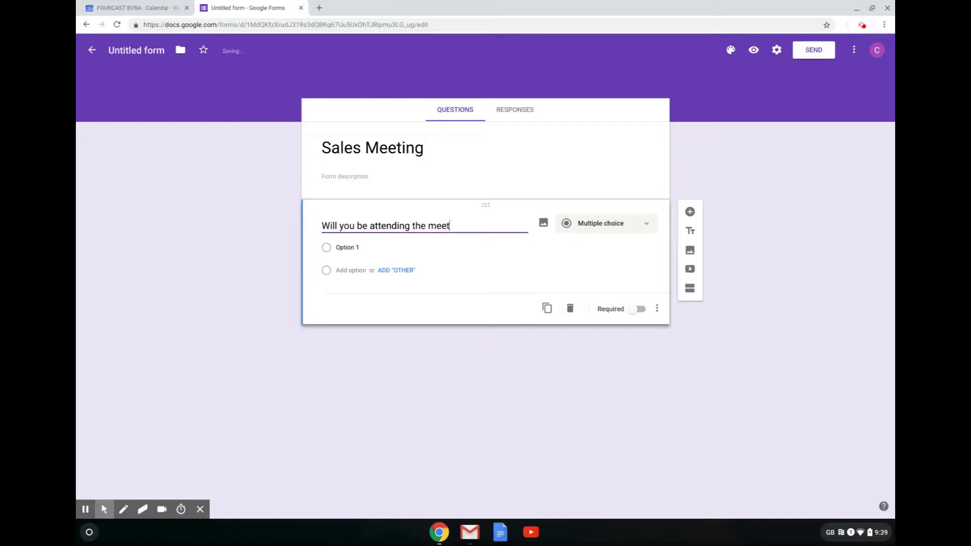
text(ing?)
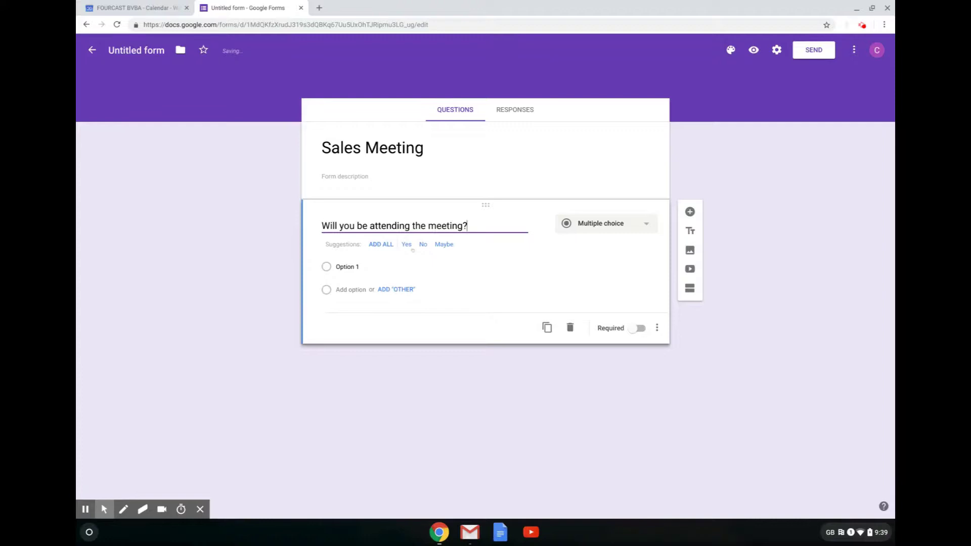
click(382, 244)
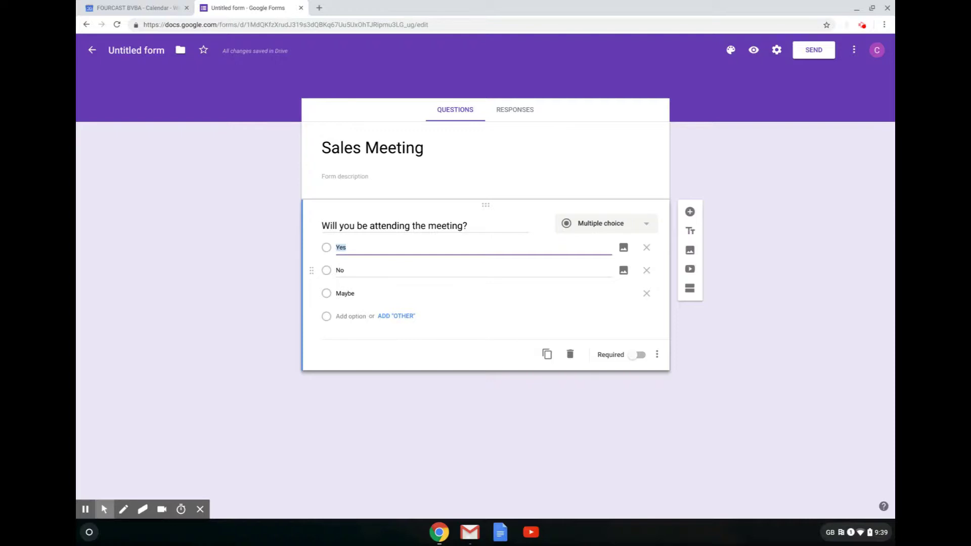
click(718, 339)
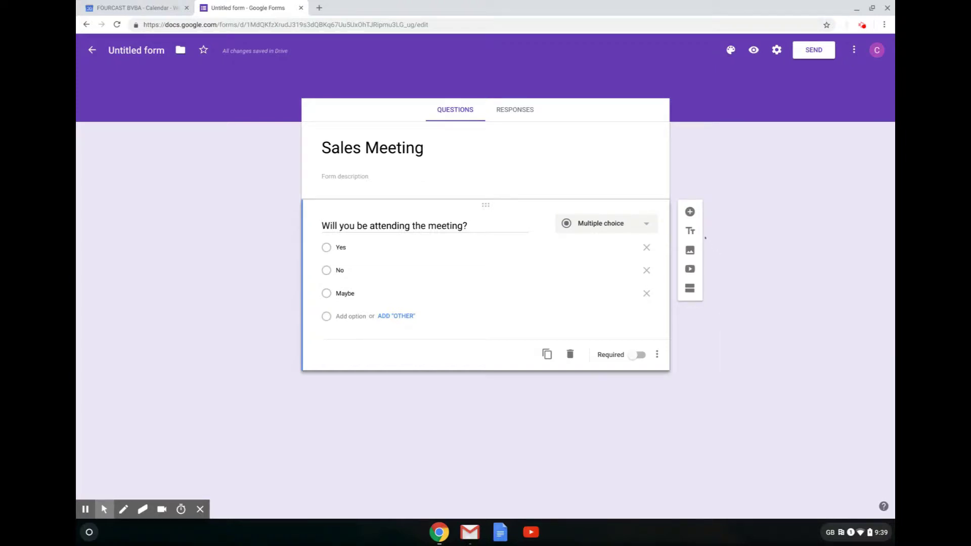
Add a title block reading 'Please add this event to your calendar' below the question
click(691, 231)
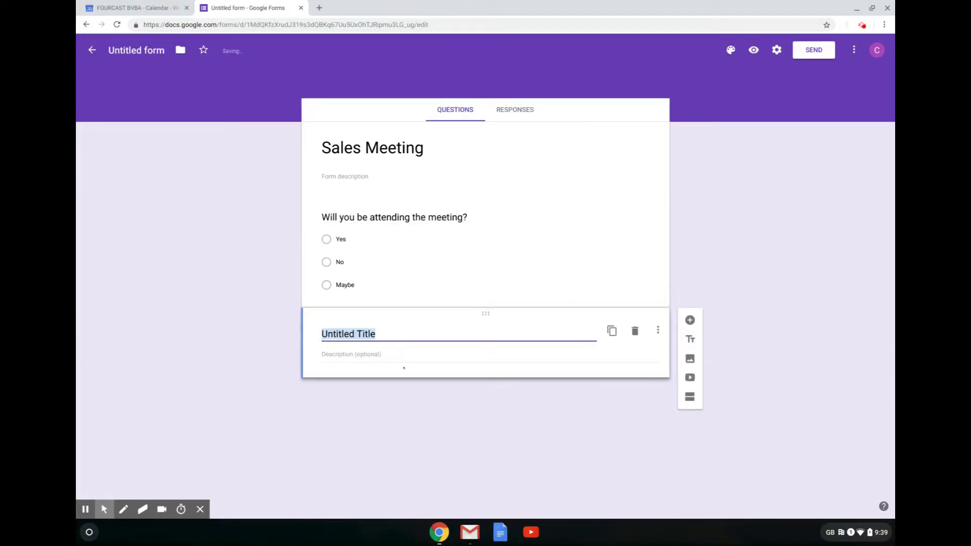
text(Pl)
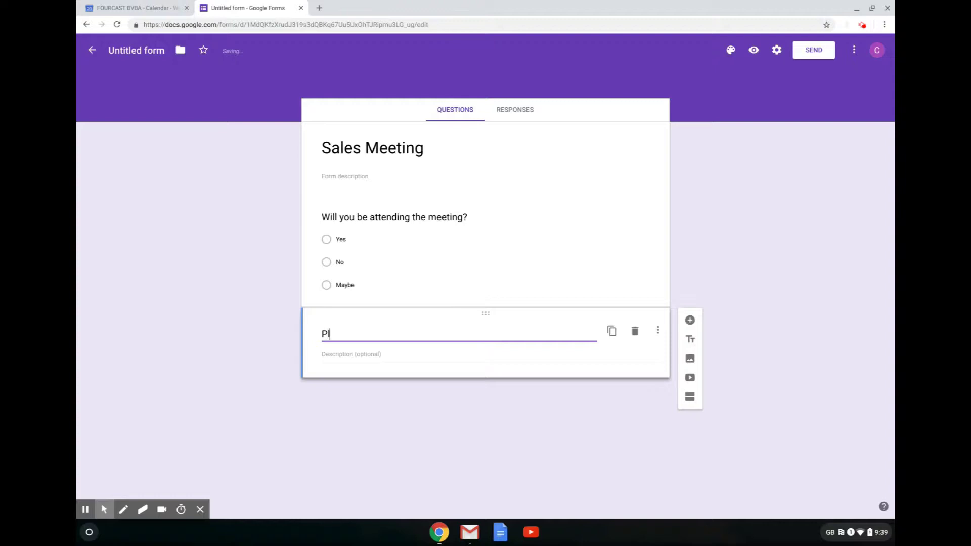
text(ease add this event to your ca)
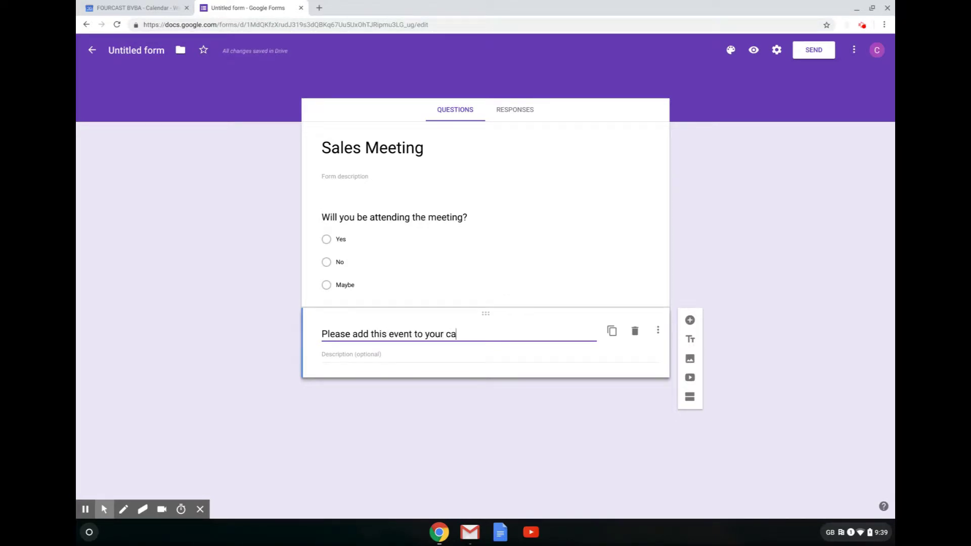
text(lendar)
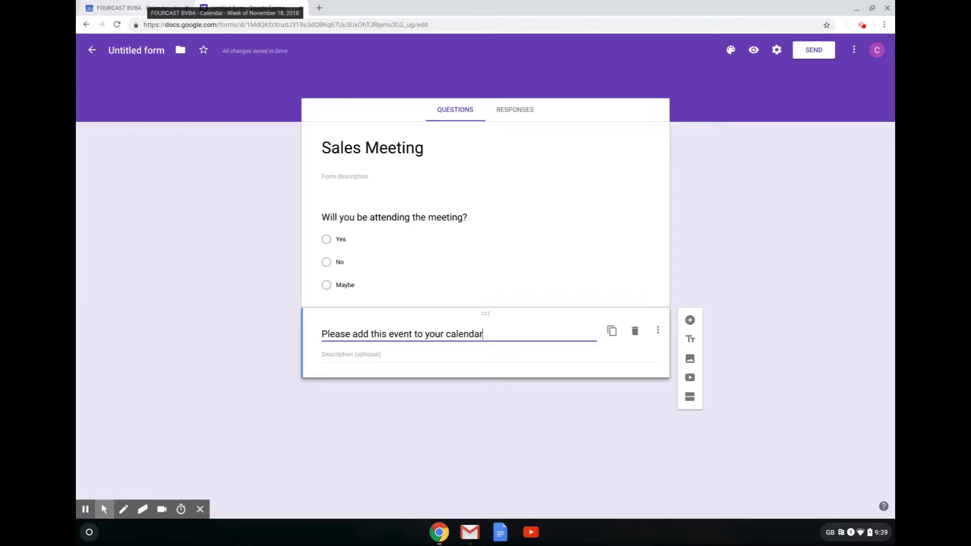
click(142, 6)
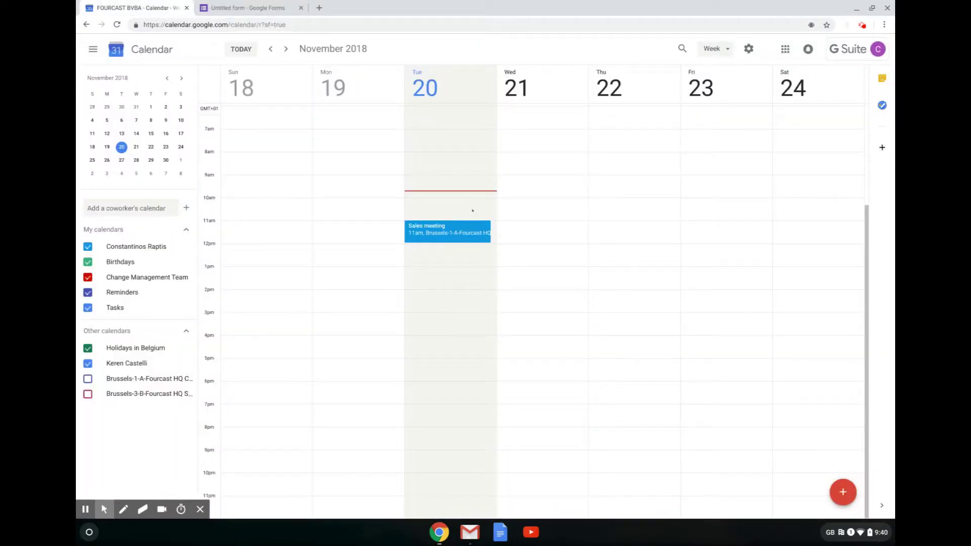
Open Publish event for the Sales meeting to reveal its shareable event link
click(462, 233)
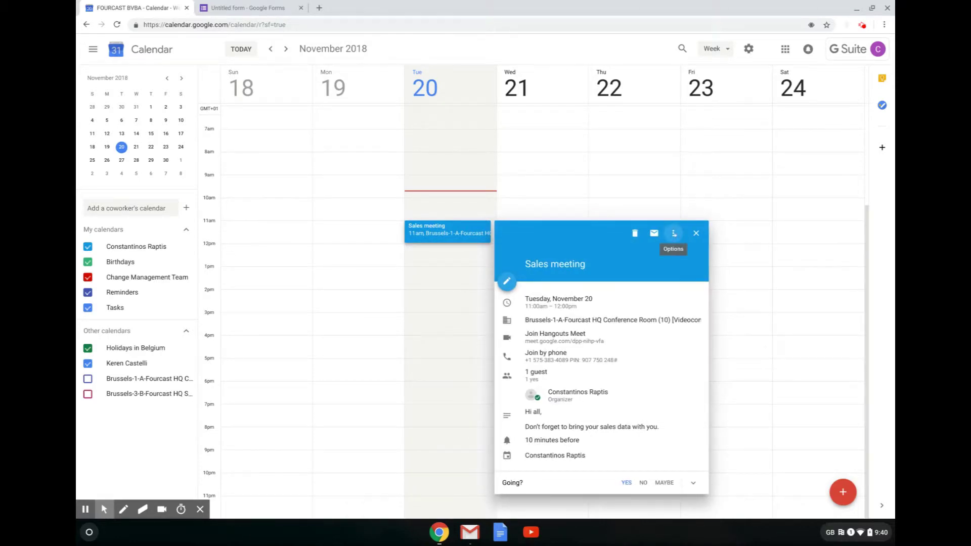
click(674, 233)
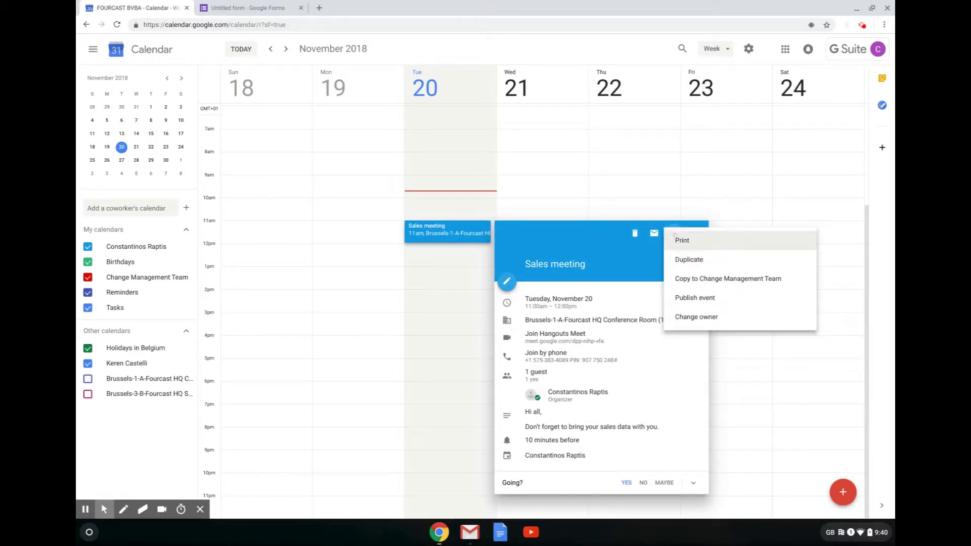
click(693, 298)
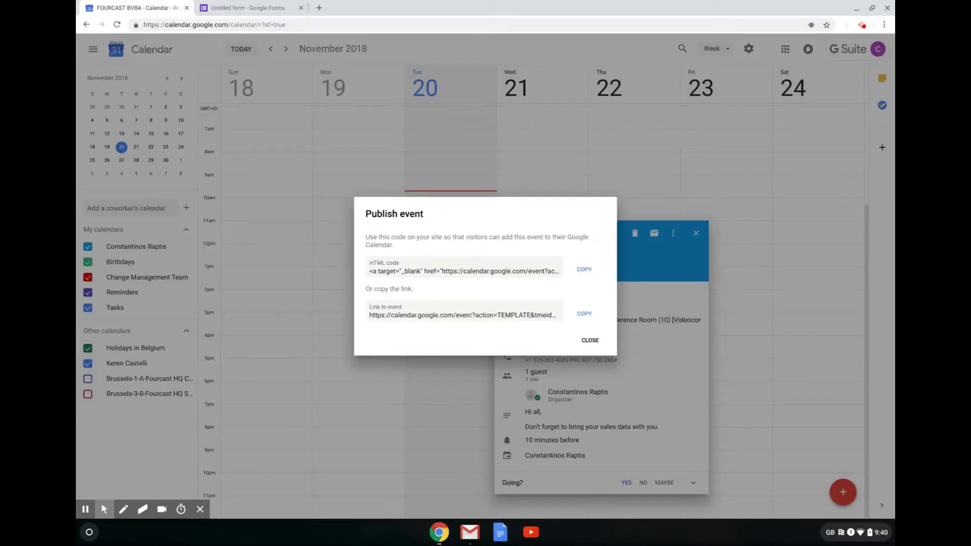
Copy the Sales meeting event link and paste it as the heading block's description
click(583, 313)
click(243, 7)
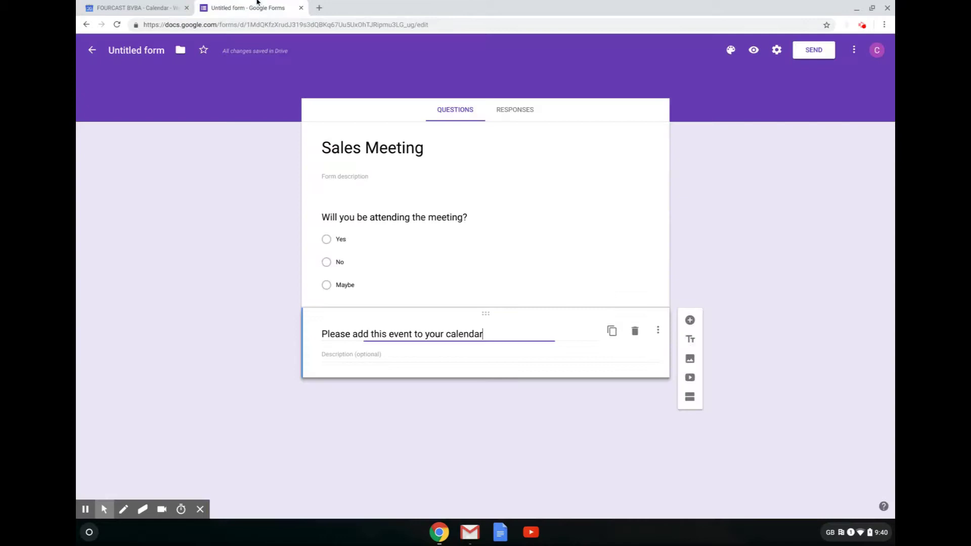
click(389, 355)
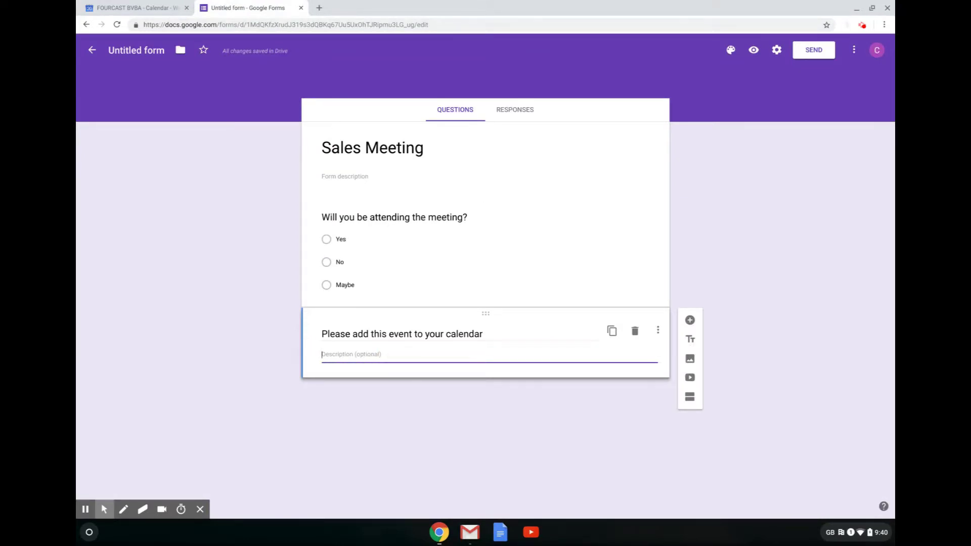
key(ctrl+v)
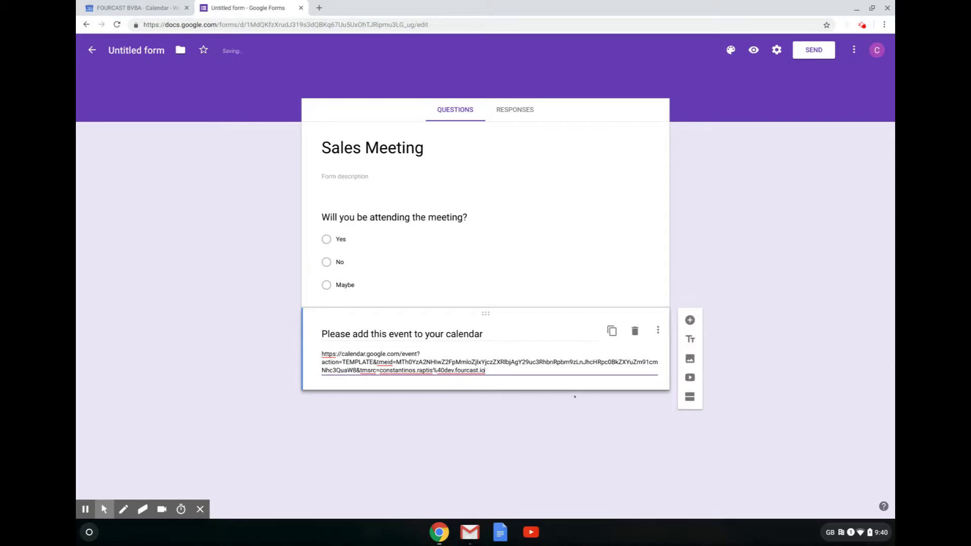
click(792, 337)
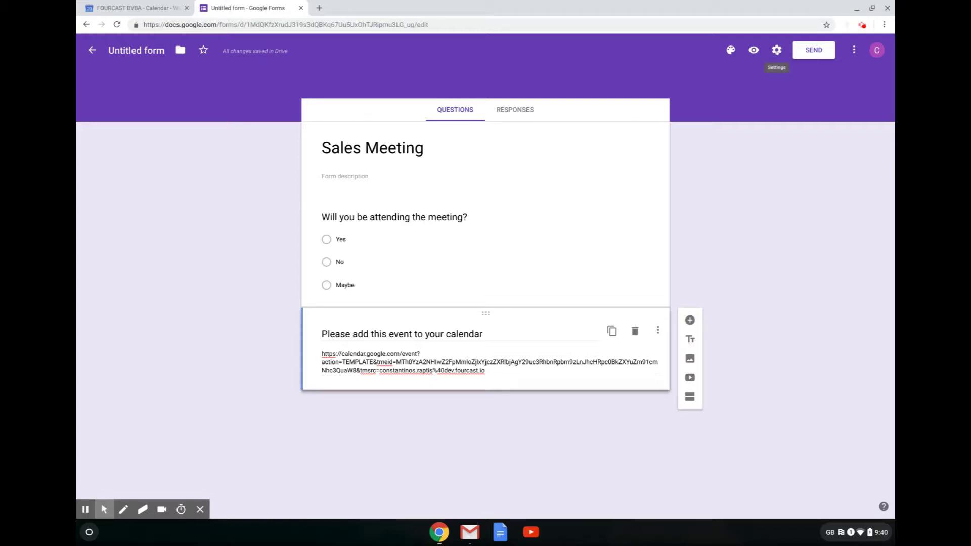
Turn on 'Collect email addresses' in the form's General settings
click(776, 50)
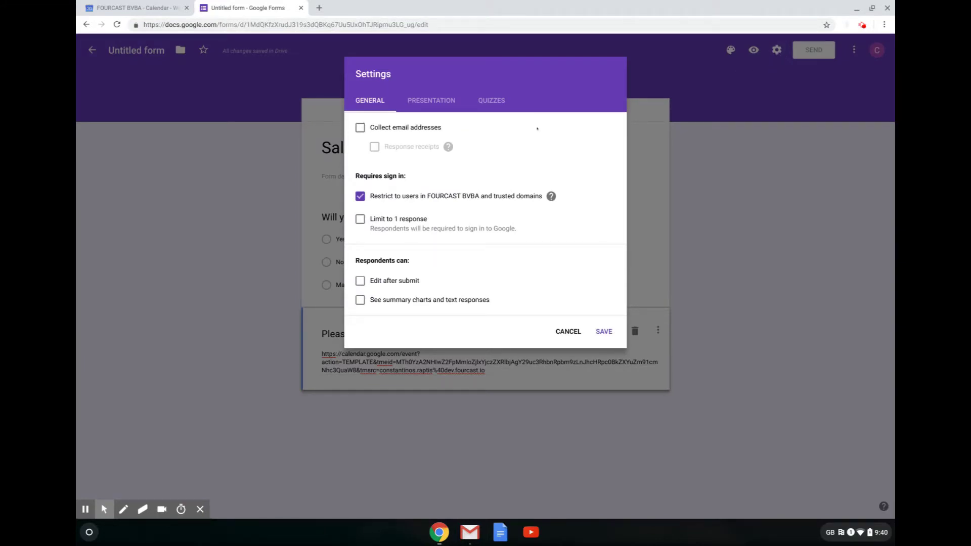
click(360, 127)
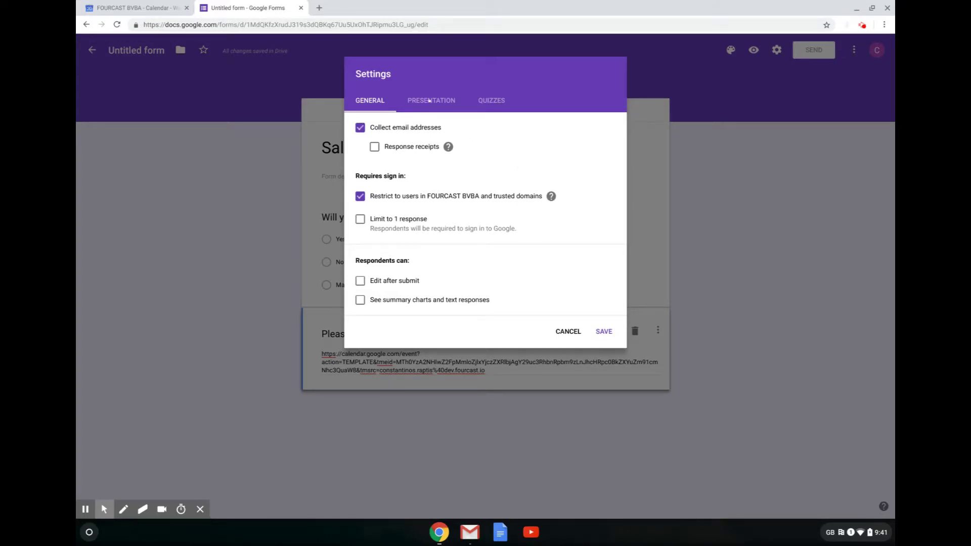
click(429, 100)
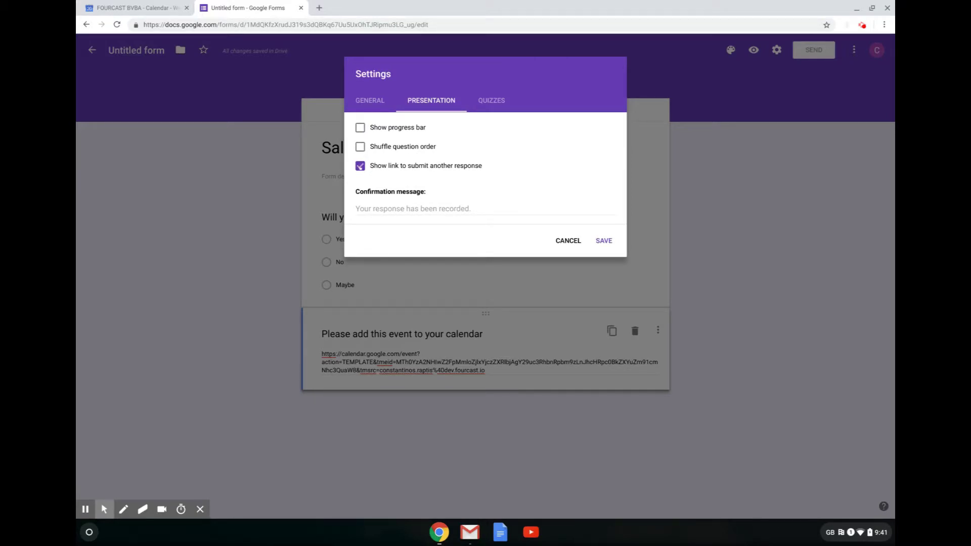
Hide the submit-another-response link; confirm with 'Please don't forget to add this event to your calendar:' plus the link
click(360, 166)
click(430, 209)
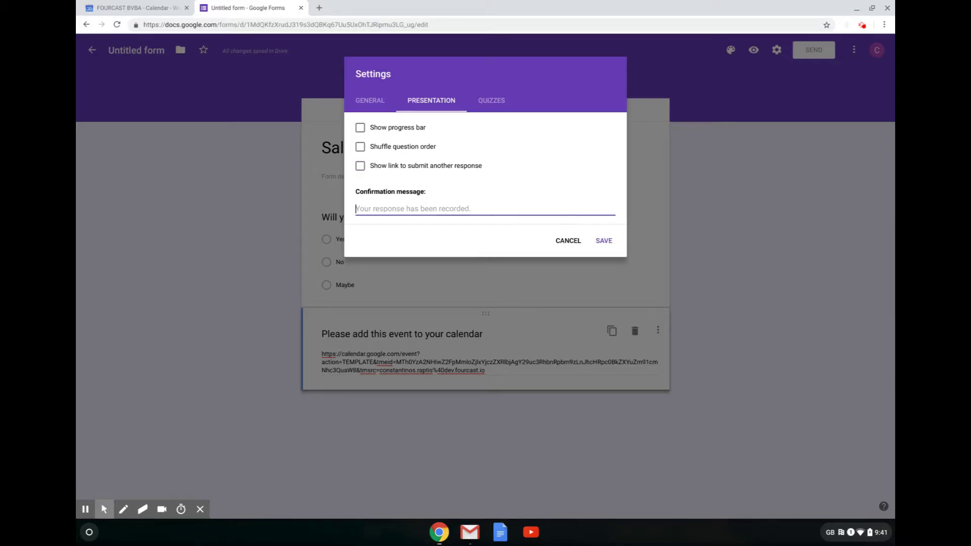
text(Pl)
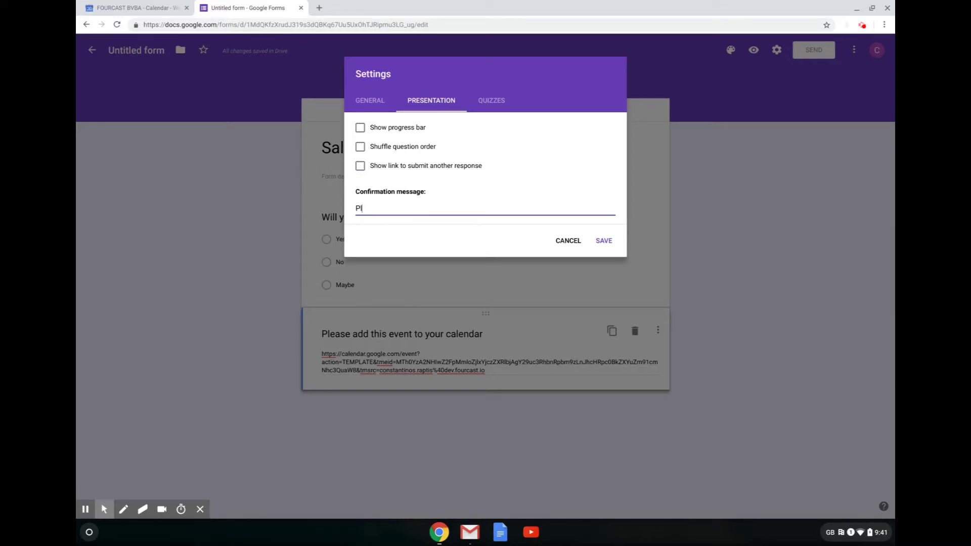
text(ease don't forget to add this event to)
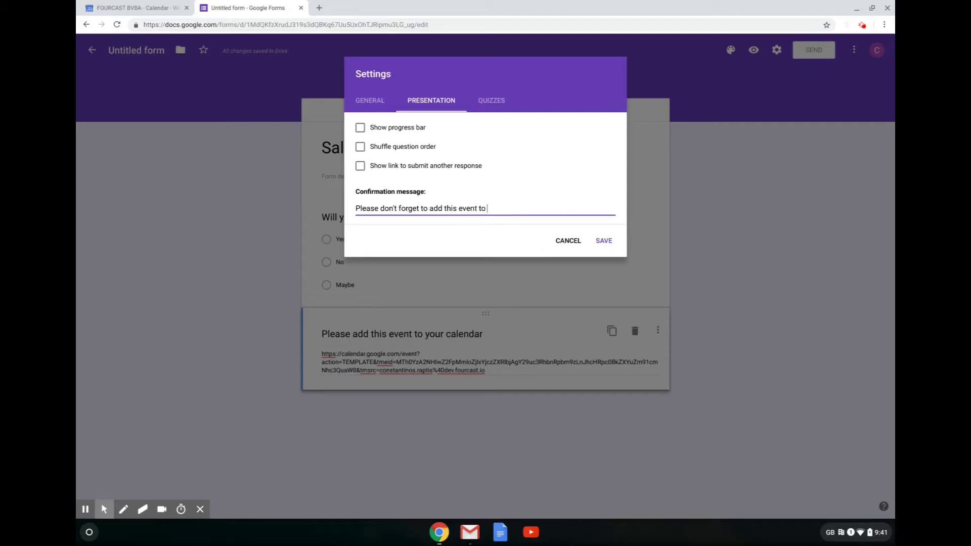
text( your calendar:)
key(ctrl+v)
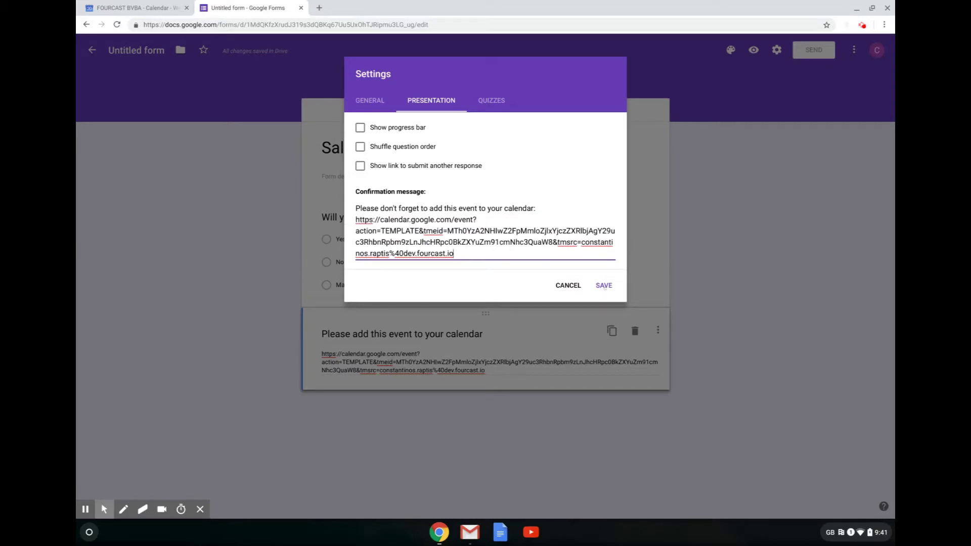
click(604, 287)
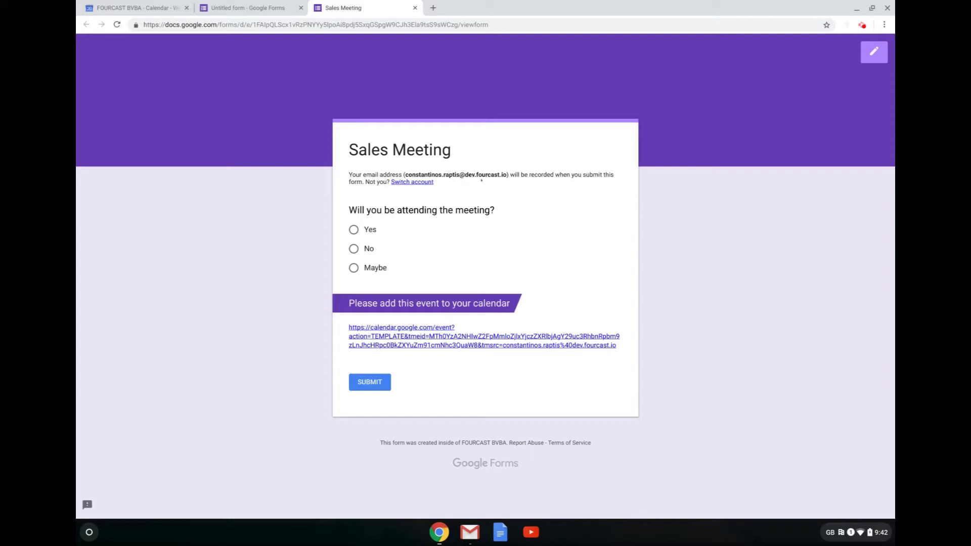
Answer Yes, then save the linked Sales meeting event to Google Calendar
click(353, 230)
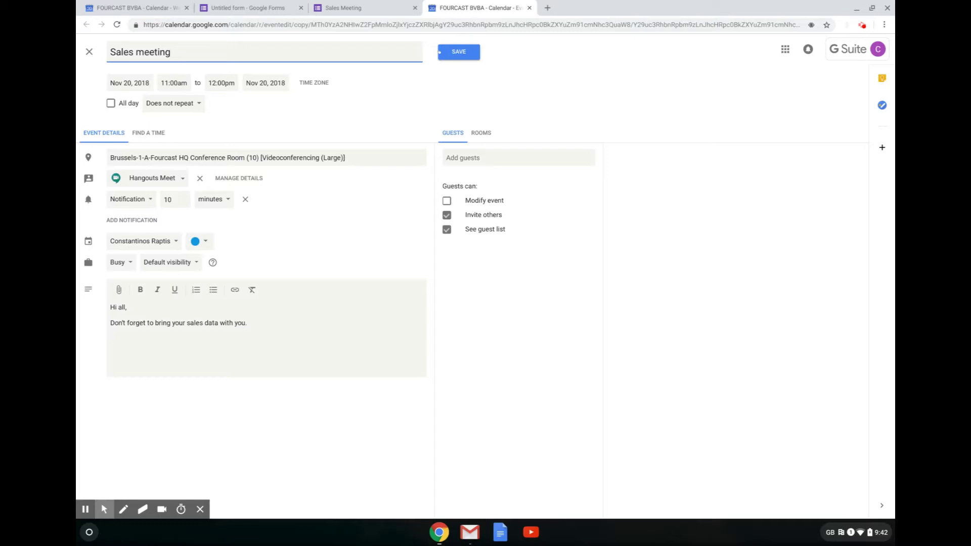
click(459, 52)
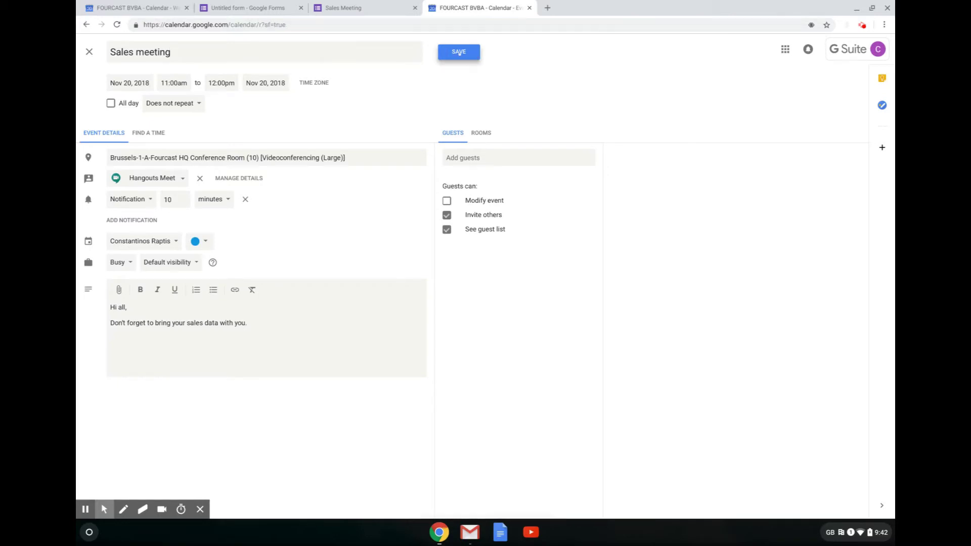
click(590, 312)
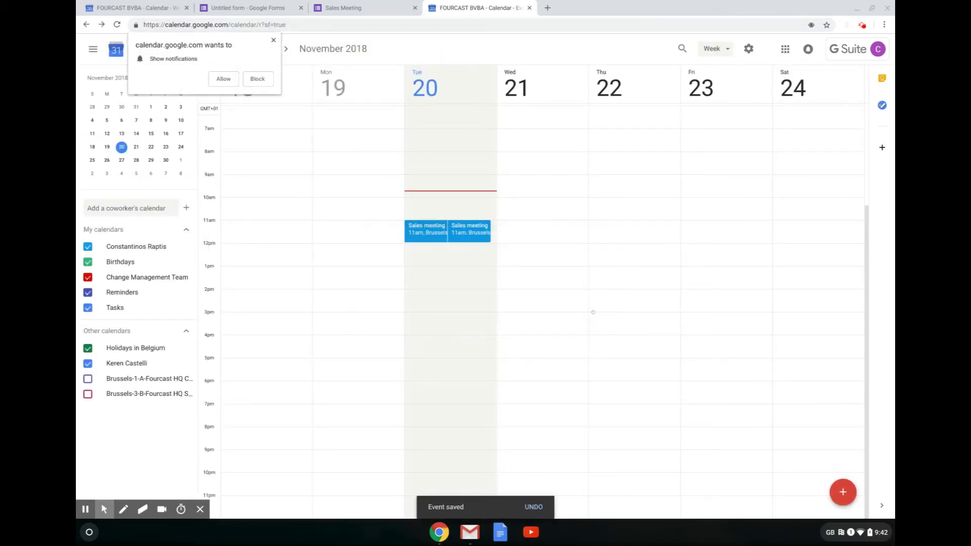
click(273, 40)
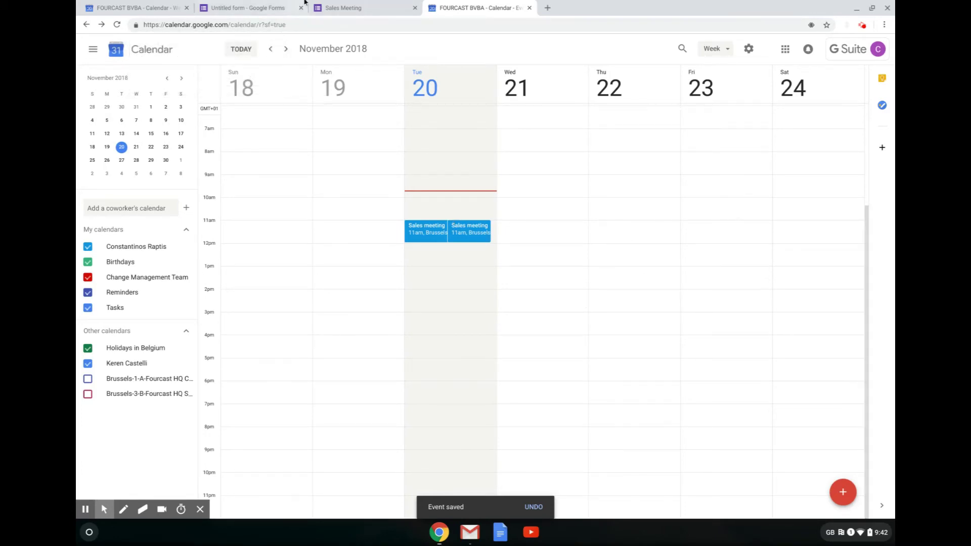
Submit the Yes response on the Sales Meeting form
click(338, 7)
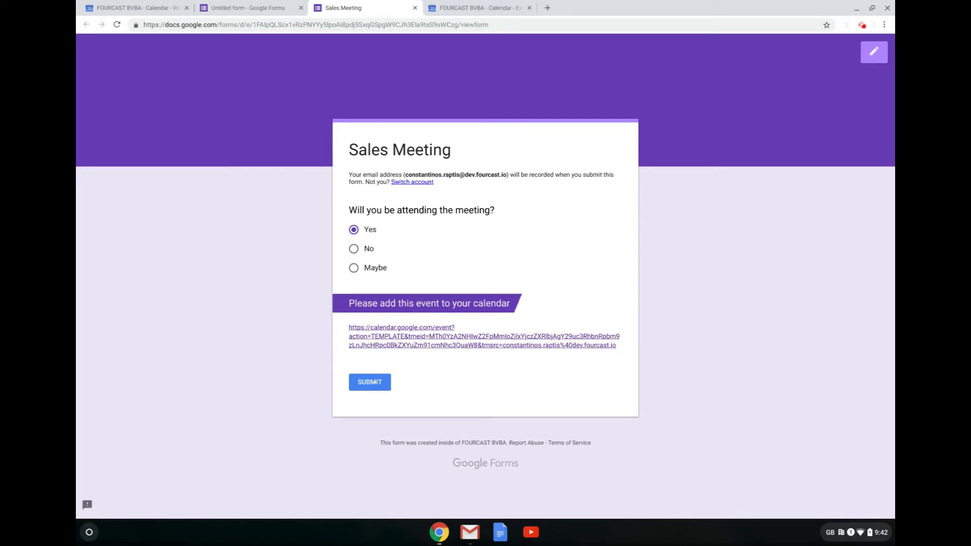
click(373, 383)
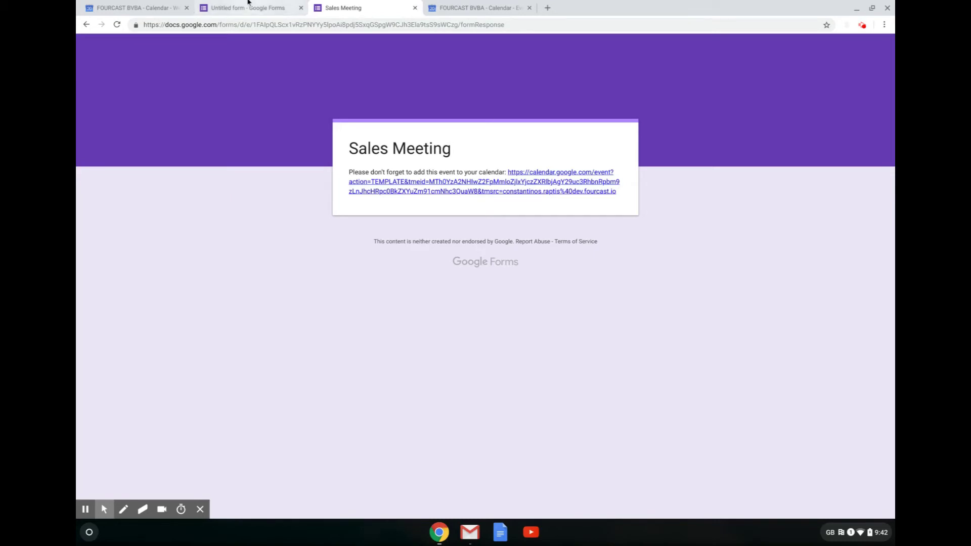
Back in the form editor, view the single Yes response and start linking responses to a spreadsheet
click(248, 4)
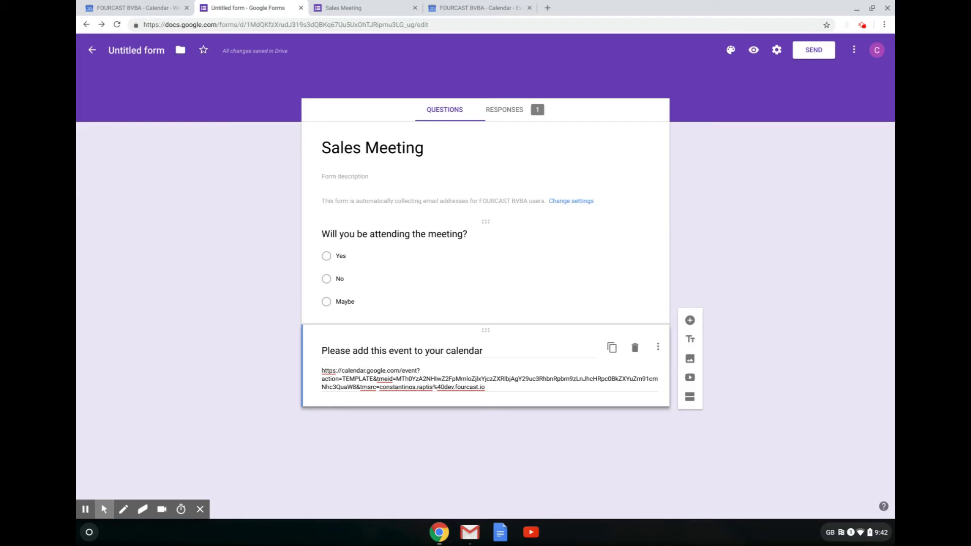
click(512, 111)
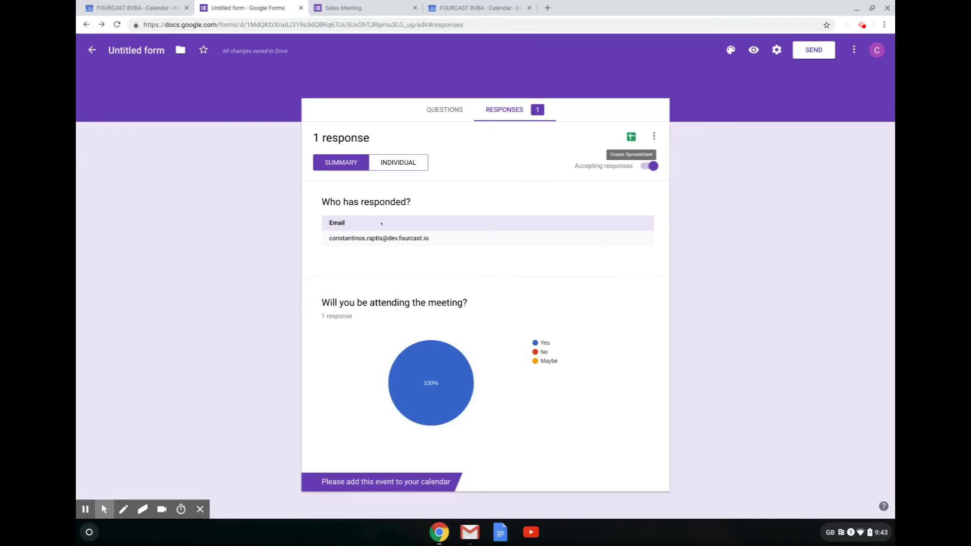
click(630, 137)
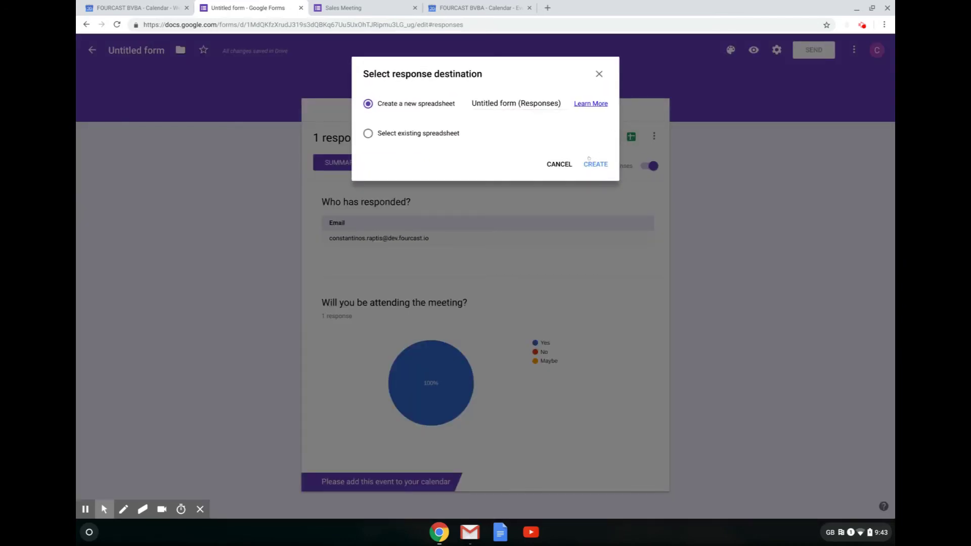
Create the new 'Untitled form (Responses)' spreadsheet and check the response's timestamp in cell A2
click(593, 165)
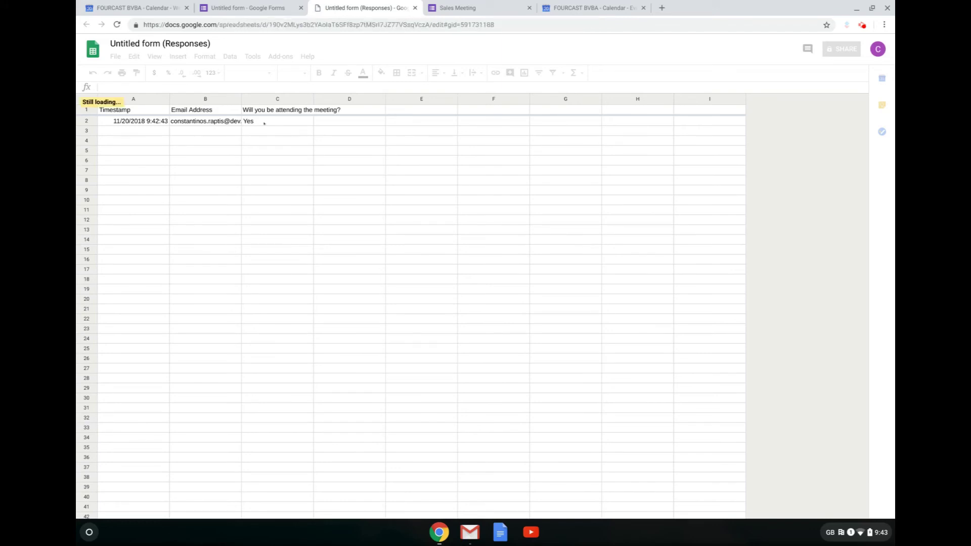
click(144, 121)
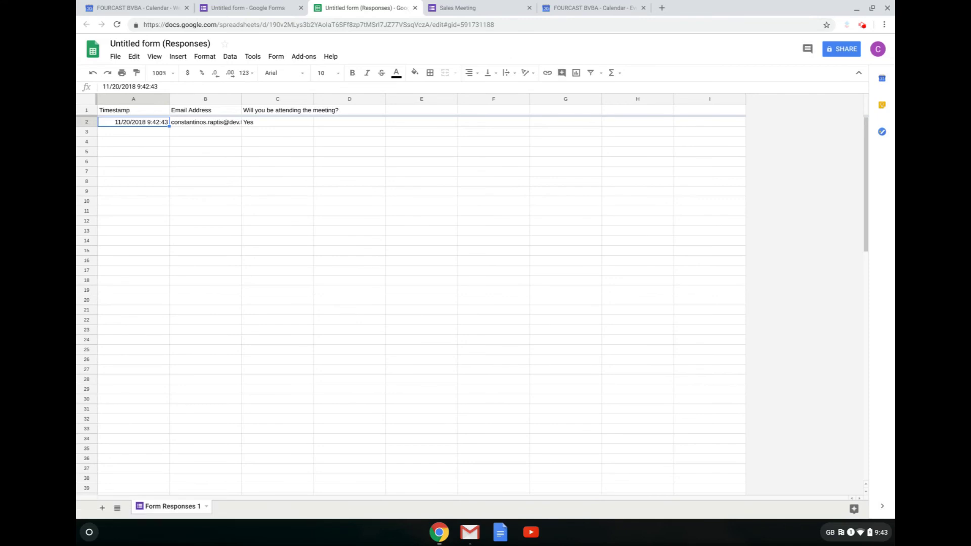
Switch back to the 'Untitled form - Google Forms' tab showing the one-response summary
click(243, 8)
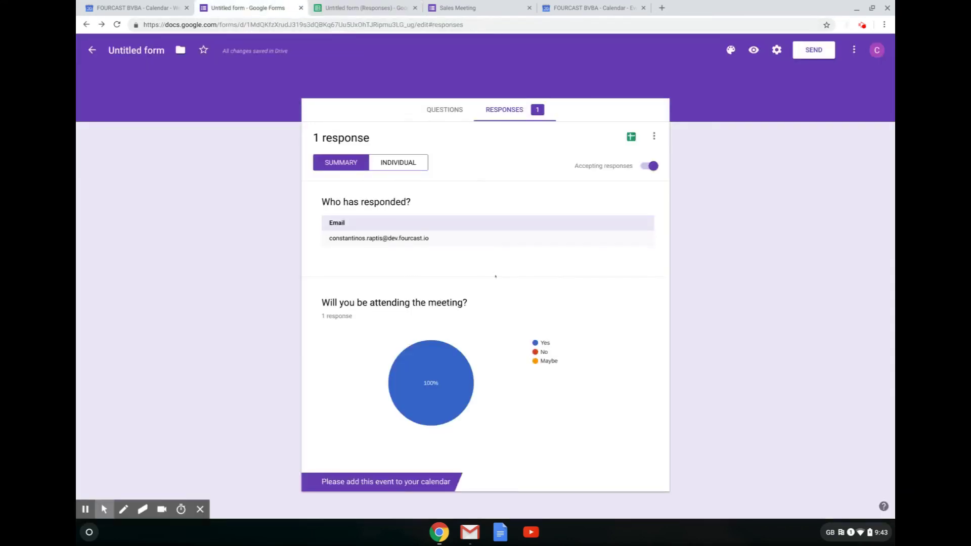